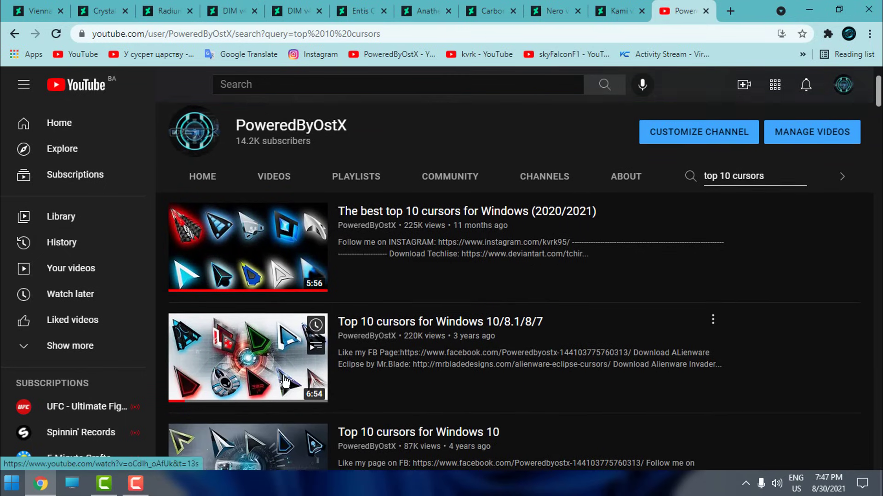
Leave the PoweredByOstX top 10 cursors results for the Vienna 3 Rapture DeviantArt page
scroll(395, 373, down, 1)
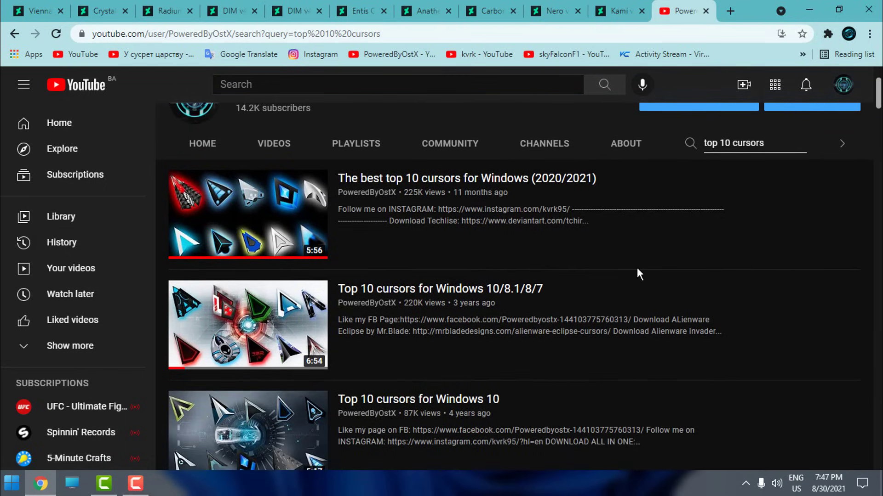
scroll(376, 134, up, 2)
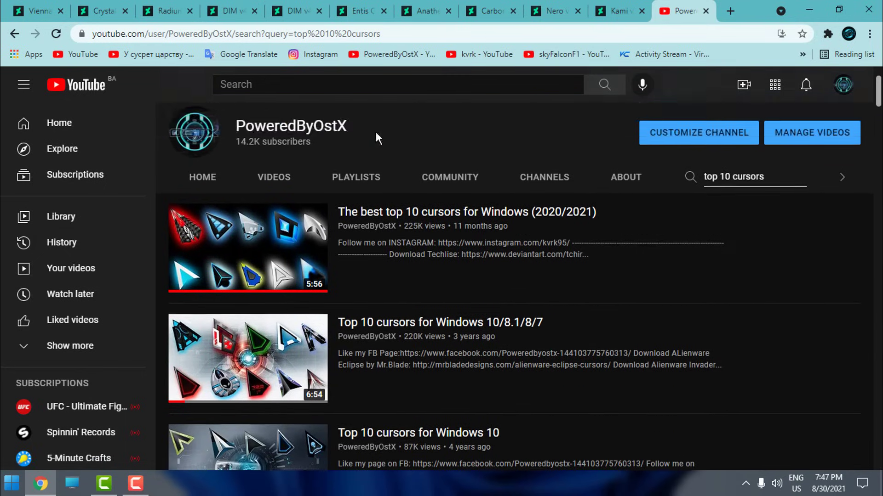
scroll(373, 138, up, 1)
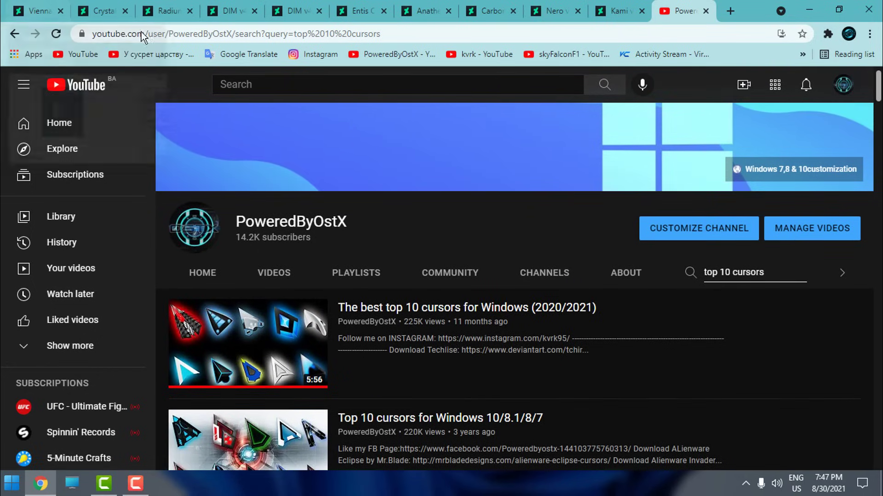
click(42, 14)
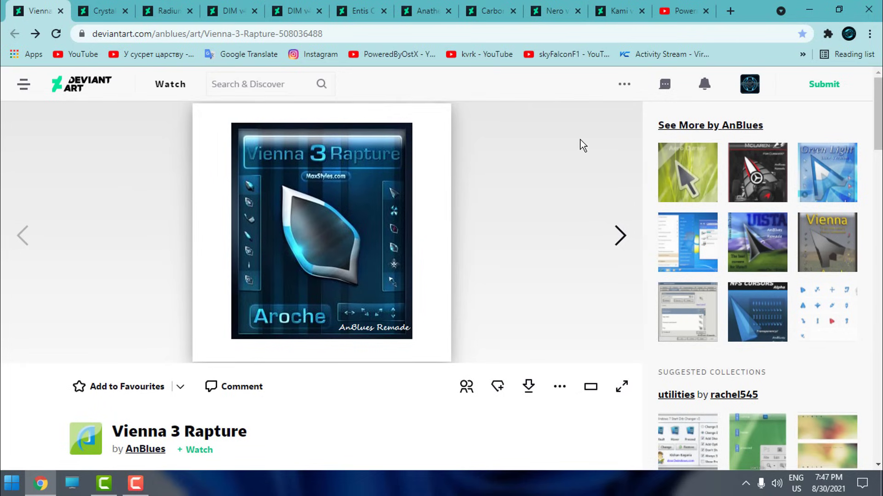
Check the DeviantArt account menu, cycle through the Crystal Clear and Radium tabs, then return to Vienna
click(747, 87)
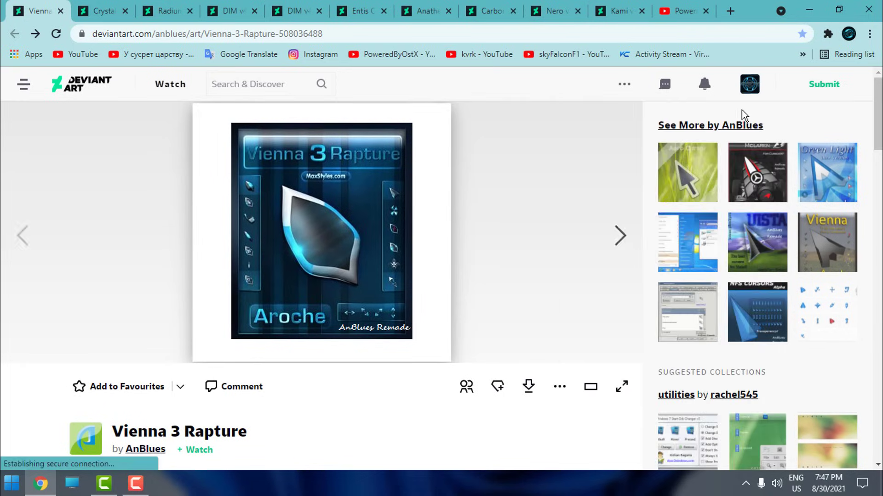
click(750, 85)
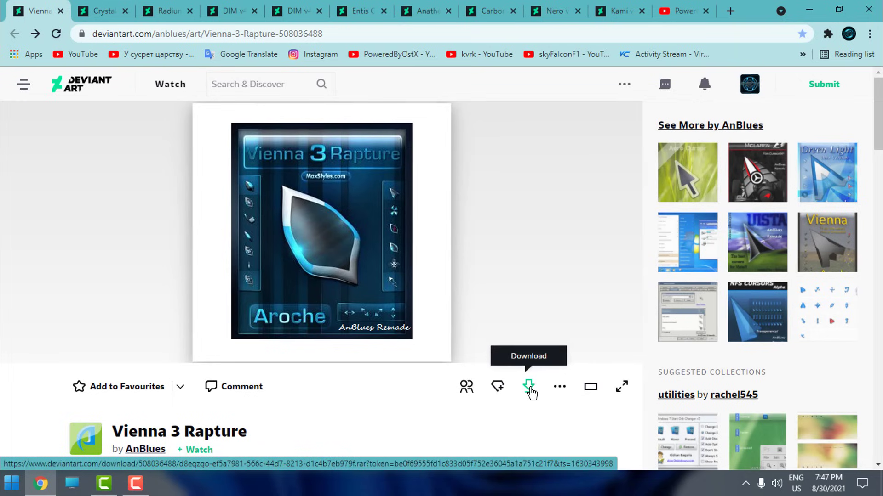
key(ctrl+Tab)
key(ctrl+Tab)
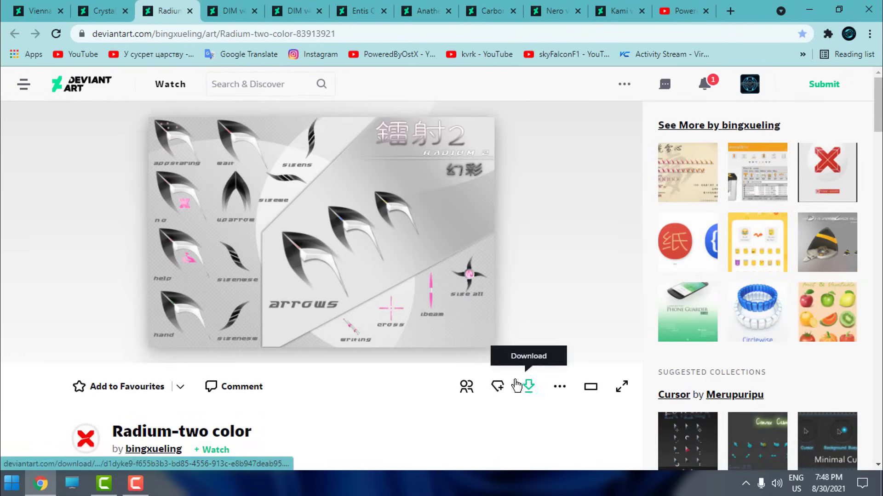
click(32, 6)
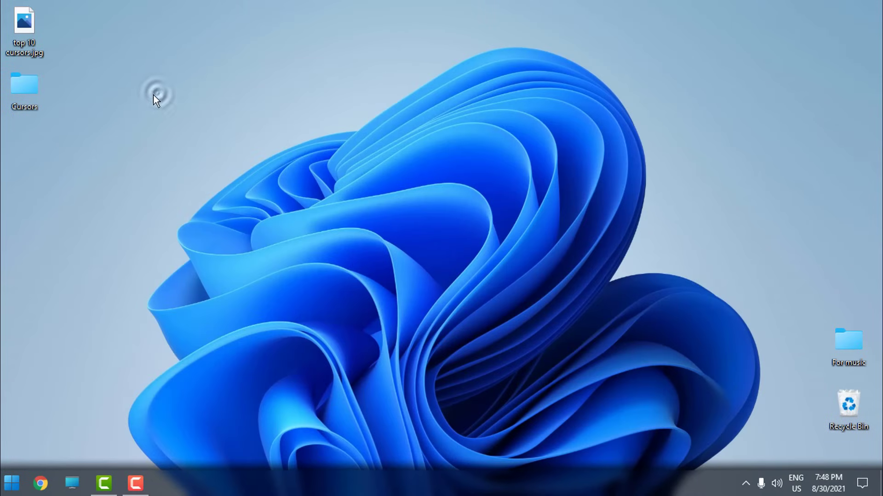
Check the ten cursor archives in the desktop Cursors folder, then open top 10 cursors.jpg
double_click(34, 100)
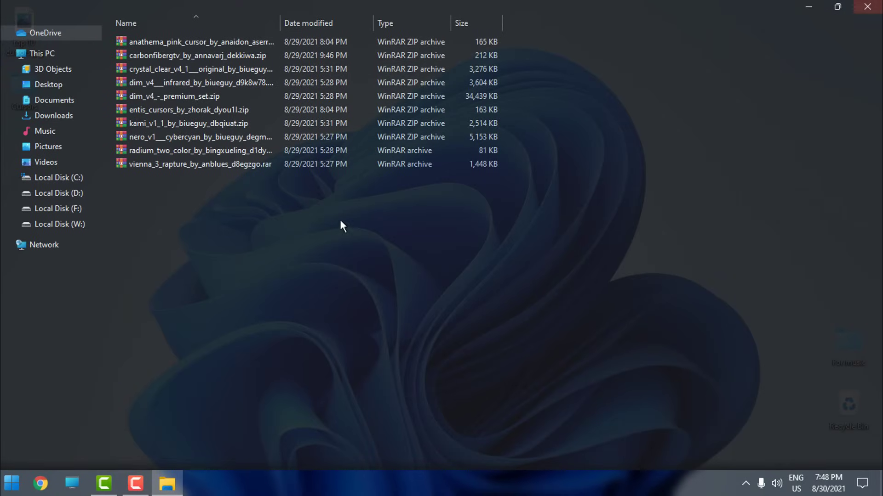
click(869, 8)
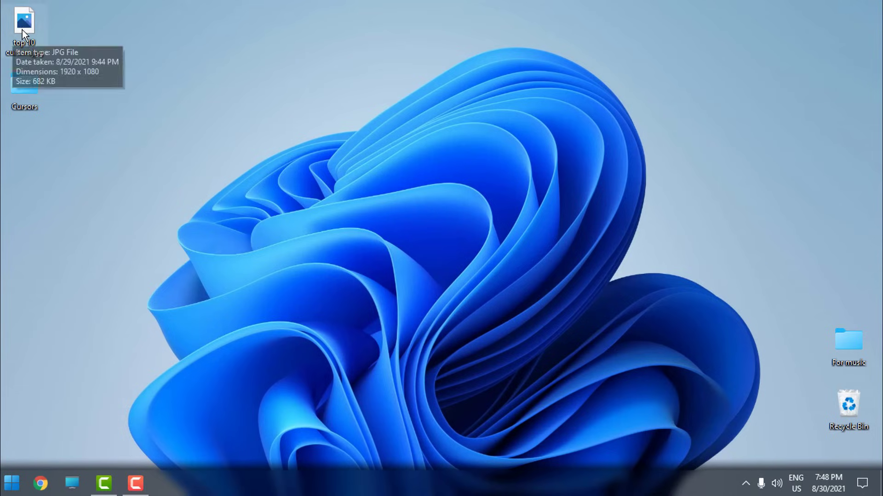
double_click(22, 30)
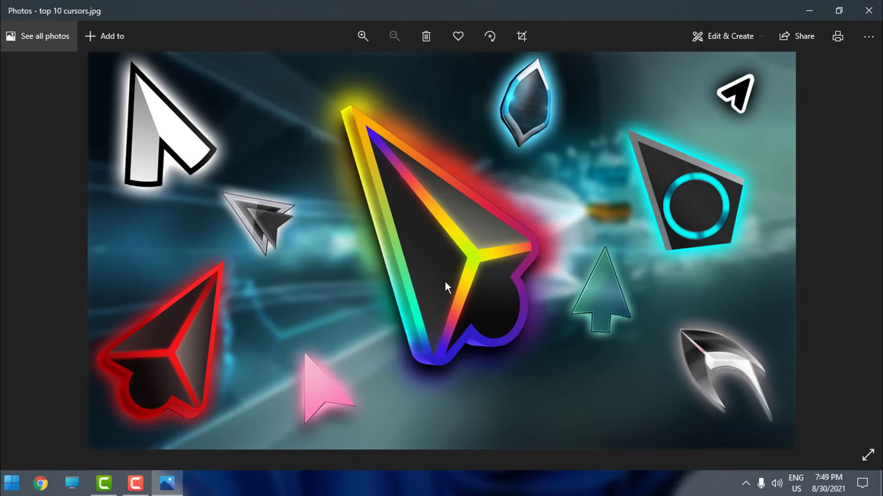
Look over the top 10 cursors.jpg picture in Photos, then close the viewer
click(405, 196)
click(447, 187)
click(488, 308)
click(438, 327)
click(396, 209)
click(440, 209)
click(394, 217)
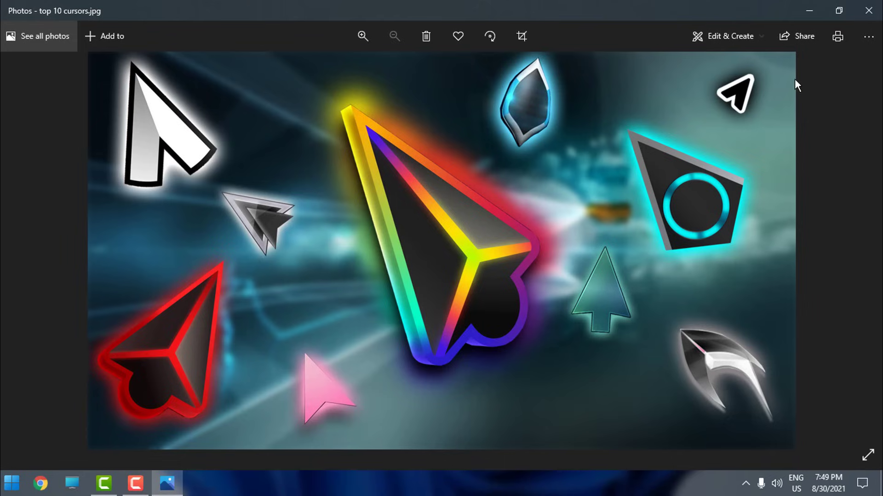
click(869, 10)
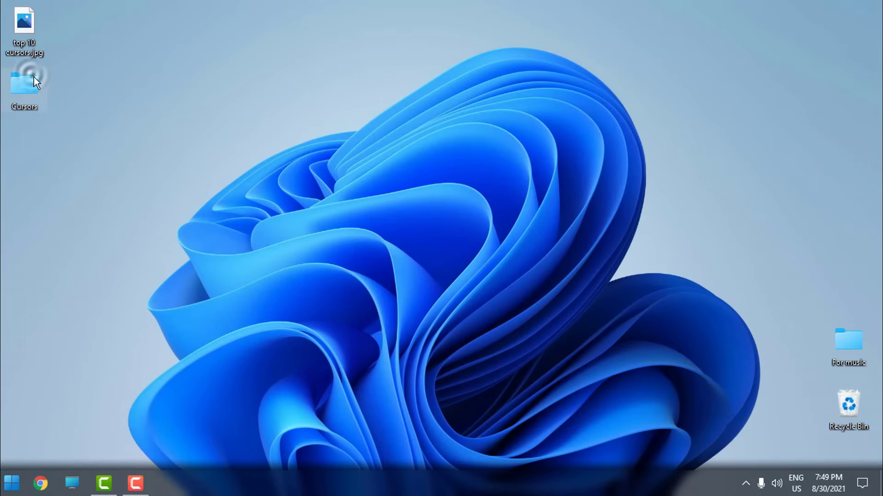
Select all ten archives in Cursors and use WinRAR's 'Extract each archive to separate folder'
double_click(40, 89)
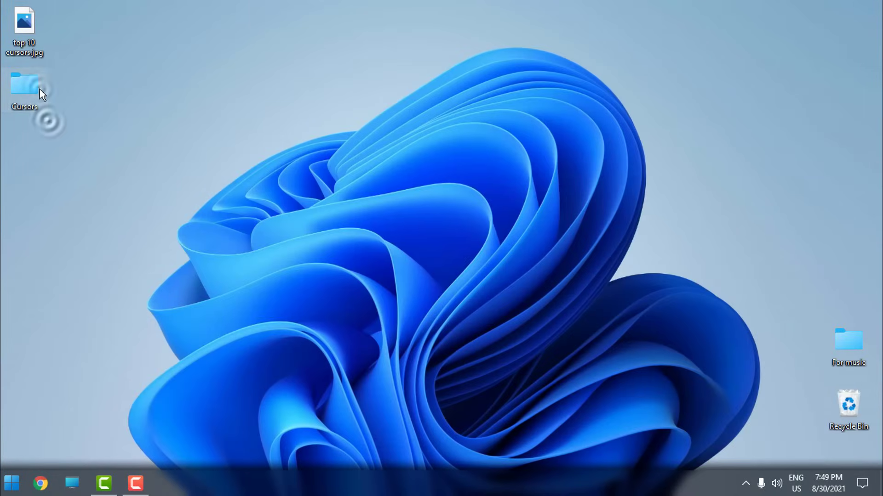
drag(268, 194, 132, 43)
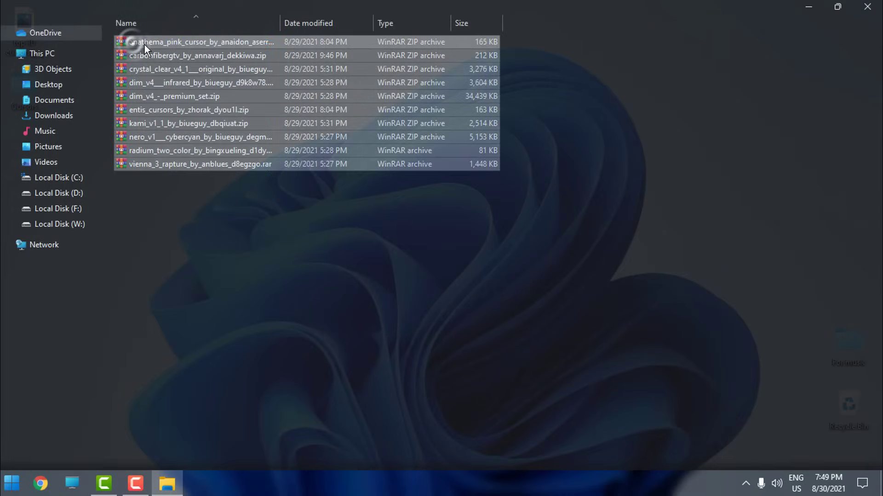
right_click(128, 39)
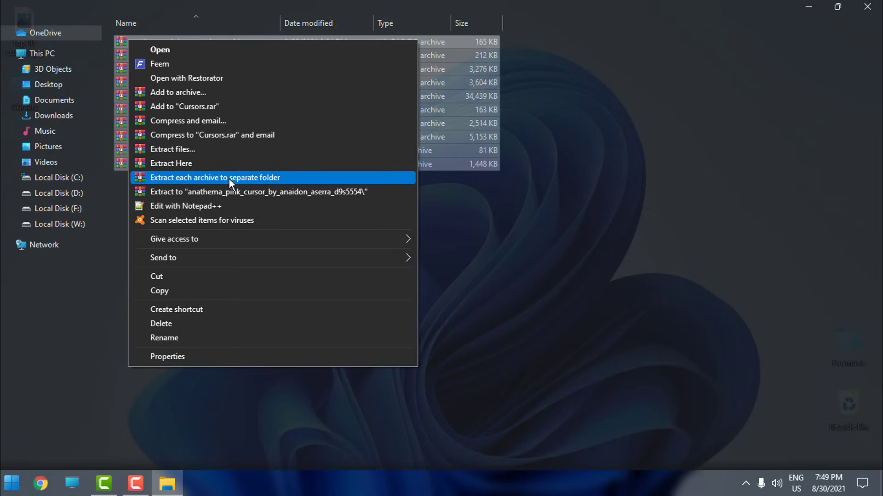
click(324, 178)
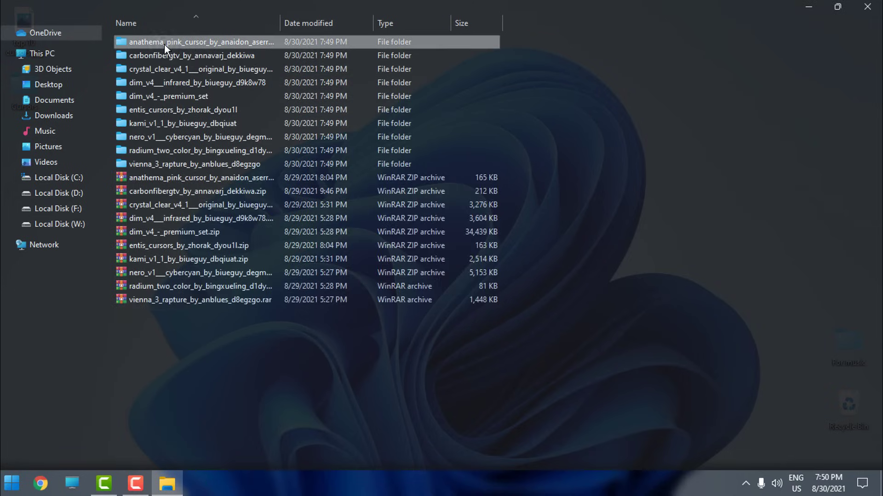
Install the Anathema Pink cursor scheme from anathema_pink_cursor's Installer.inf
double_click(164, 44)
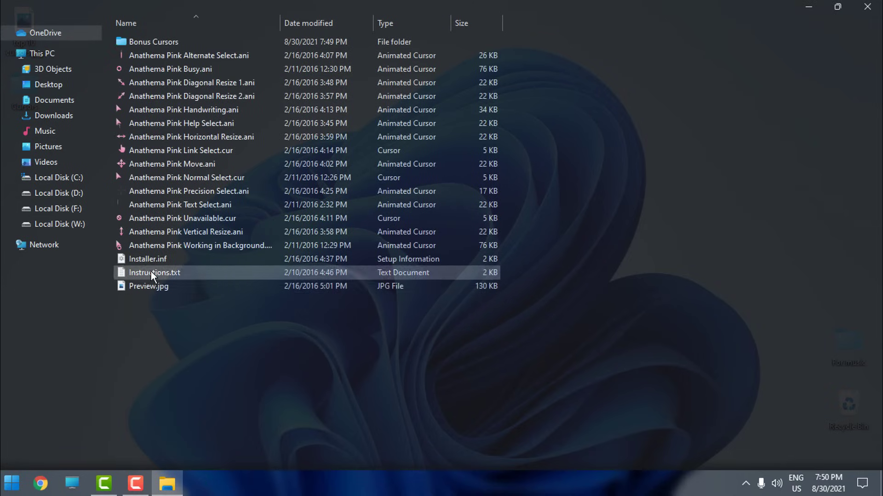
click(162, 260)
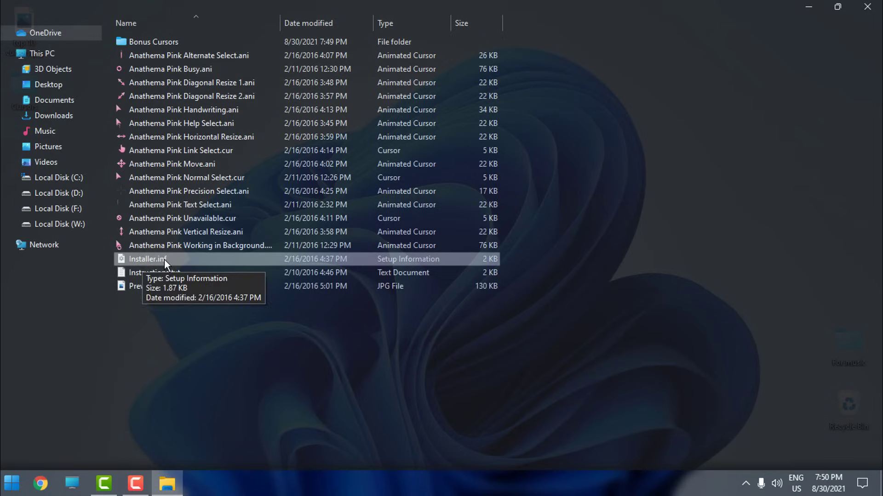
right_click(152, 263)
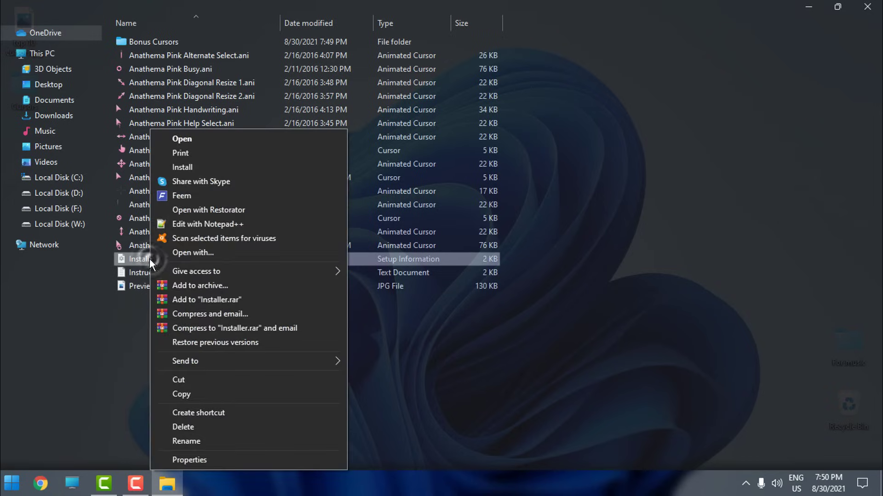
click(196, 171)
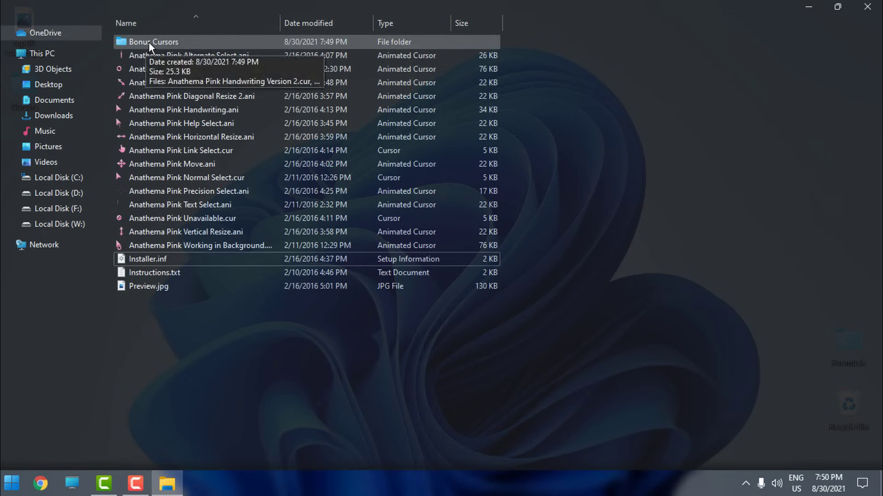
key(alt+Up)
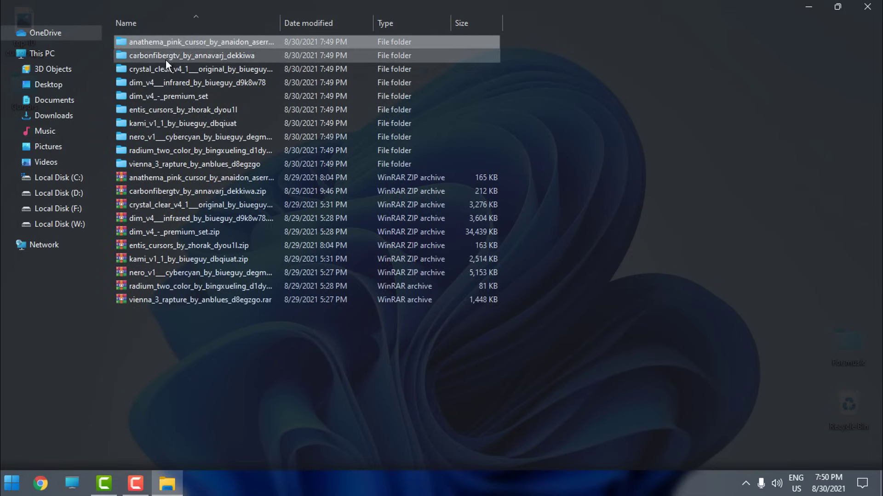
Install the carbonfibergtv cursor pack from its install.inf and return to the Cursors folder
key(Down)
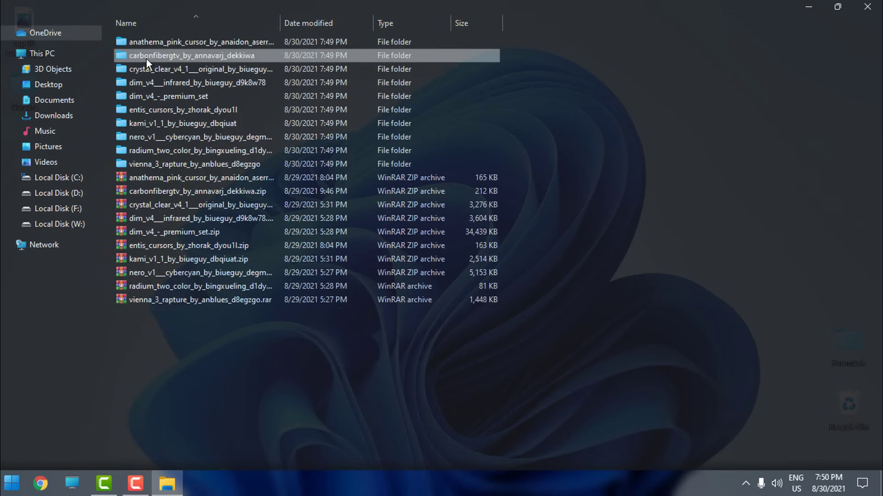
key(Return)
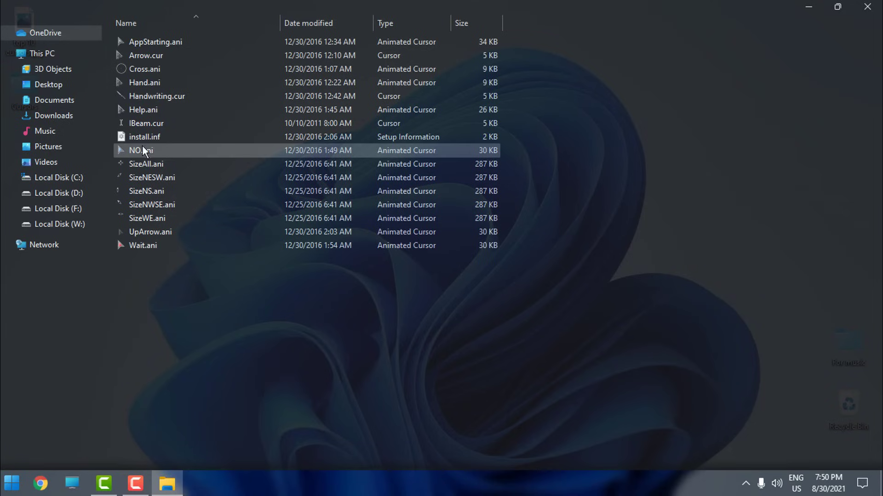
click(157, 137)
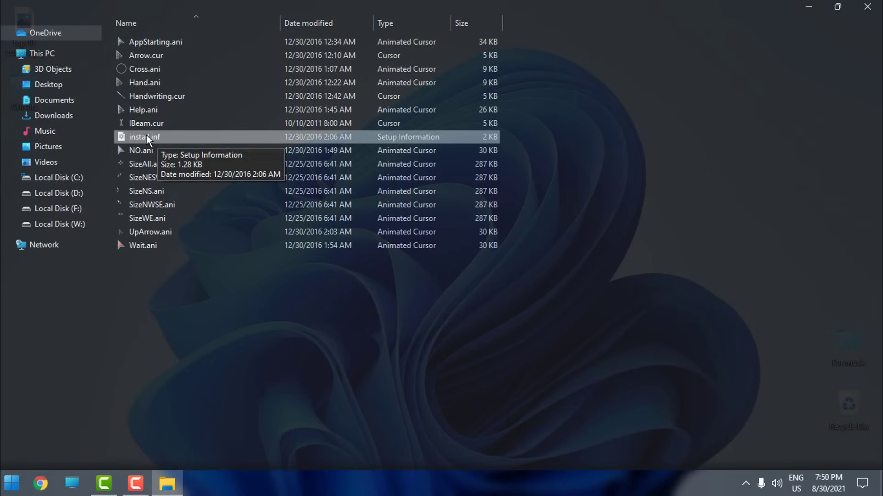
right_click(147, 137)
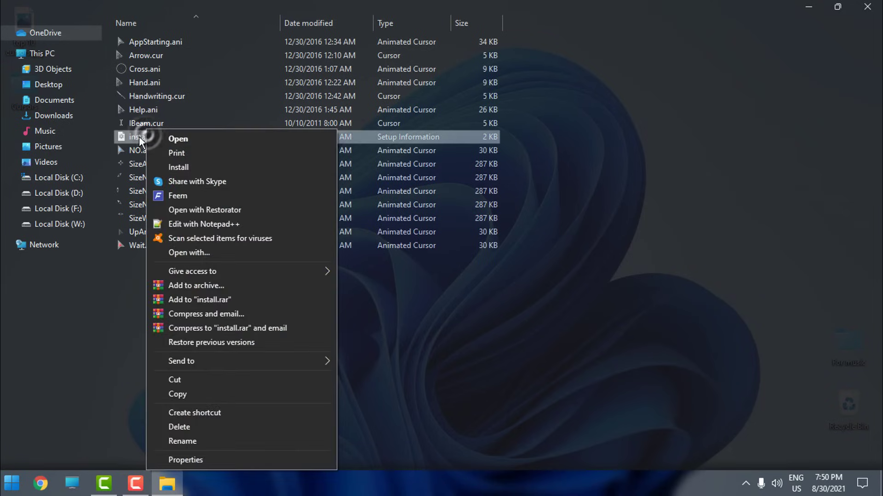
click(180, 167)
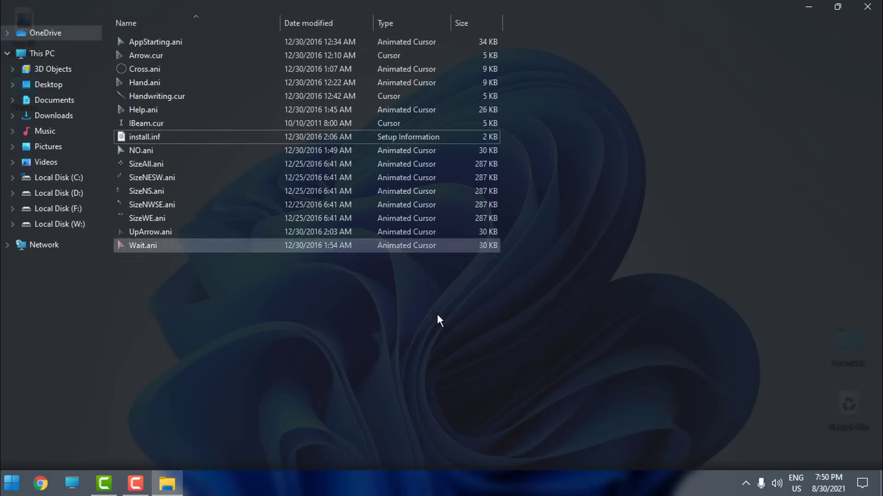
key(alt+Up)
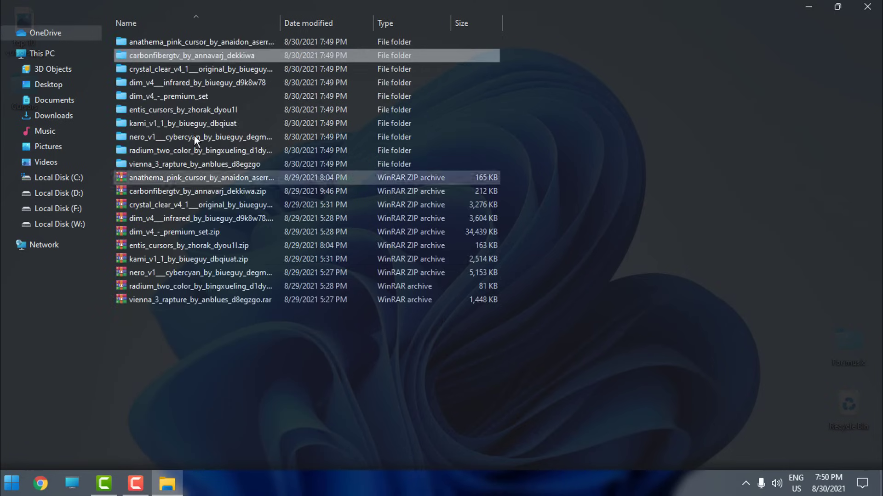
Via Personalize > Themes > Mouse cursor, apply the Anathema Pink pointer scheme
click(867, 7)
right_click(291, 140)
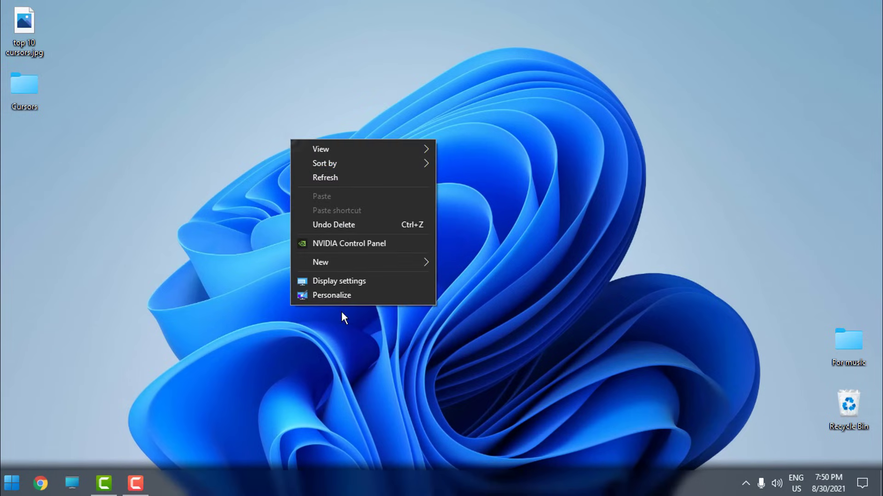
click(338, 296)
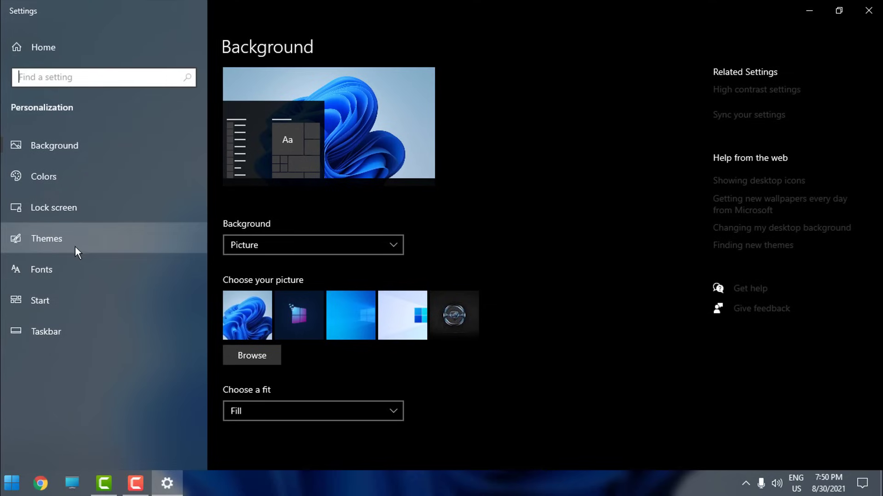
click(64, 242)
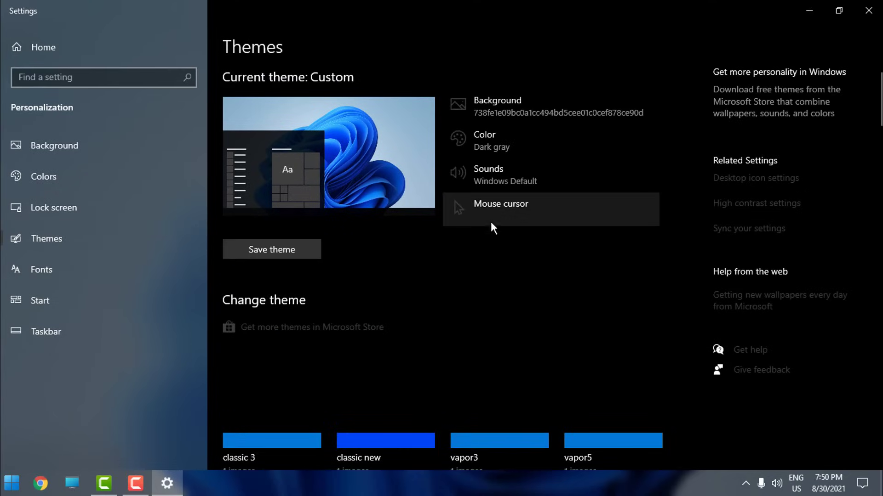
click(492, 215)
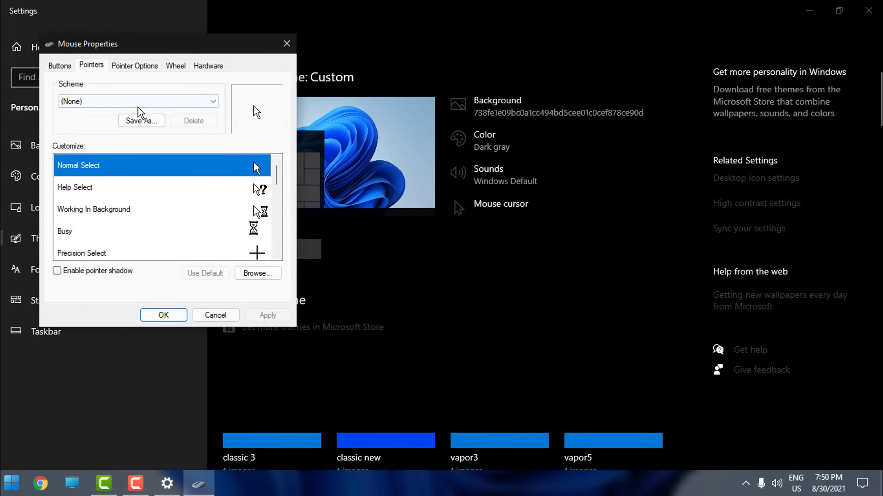
click(94, 110)
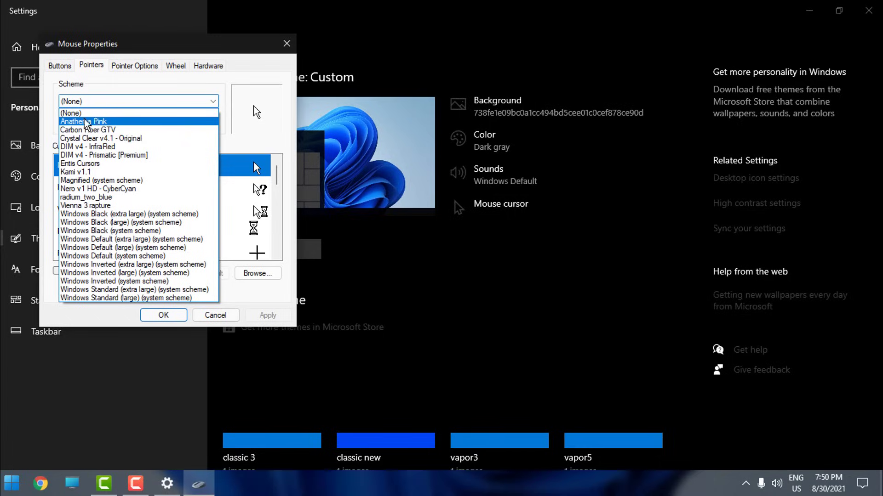
click(136, 122)
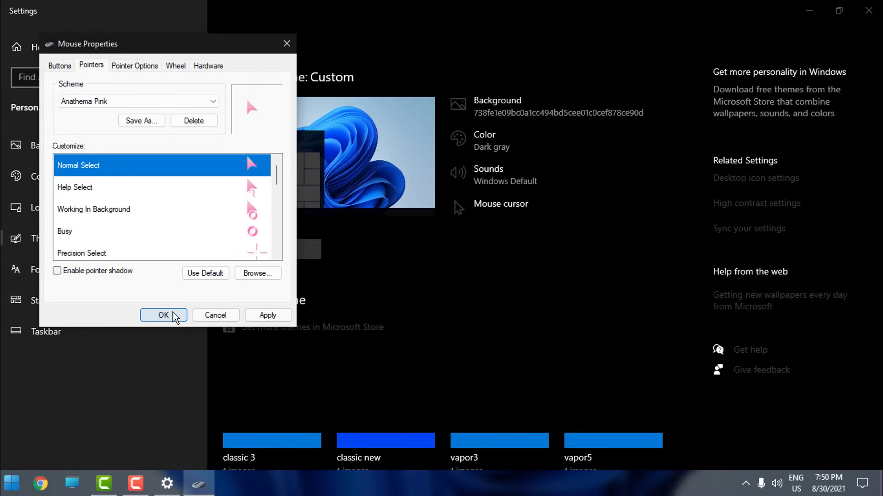
click(163, 315)
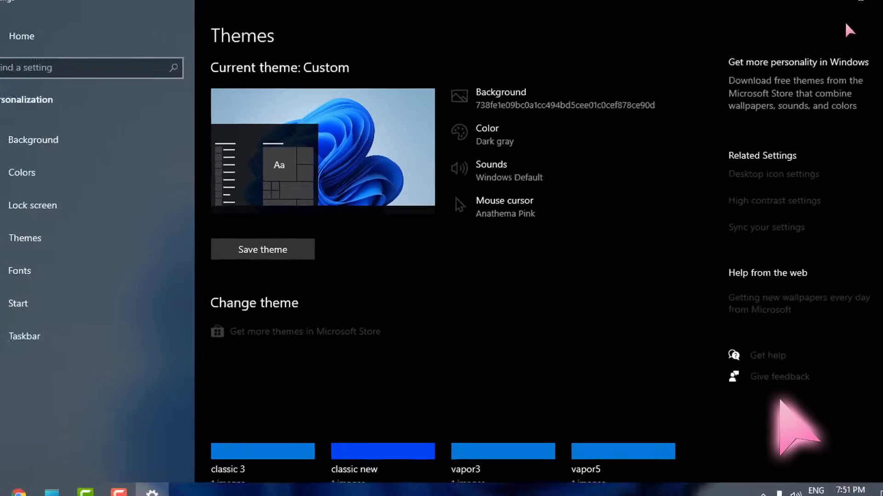
click(823, 5)
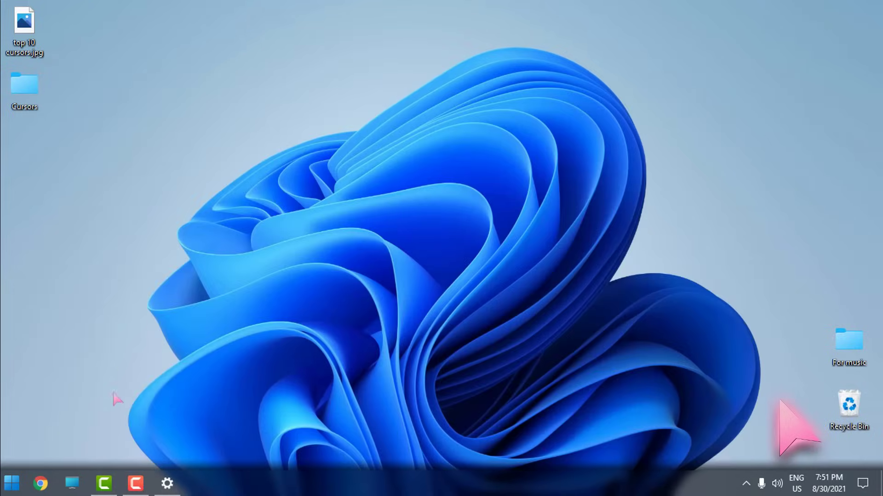
click(11, 483)
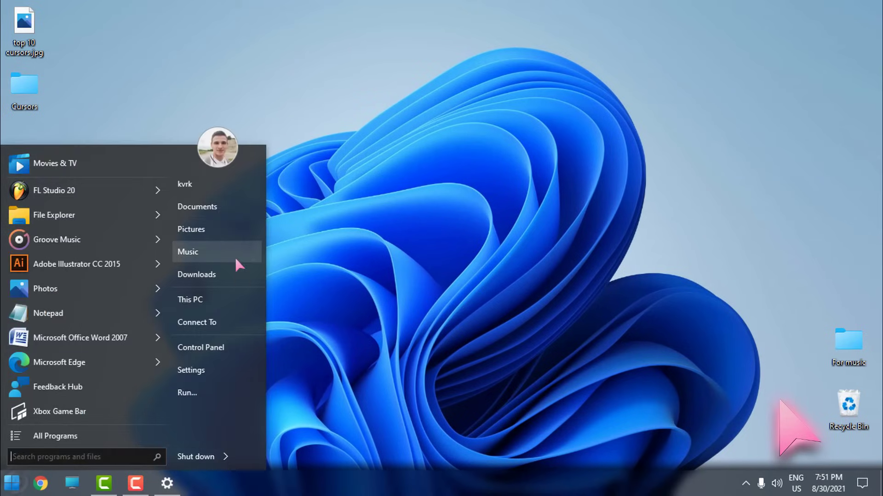
click(227, 185)
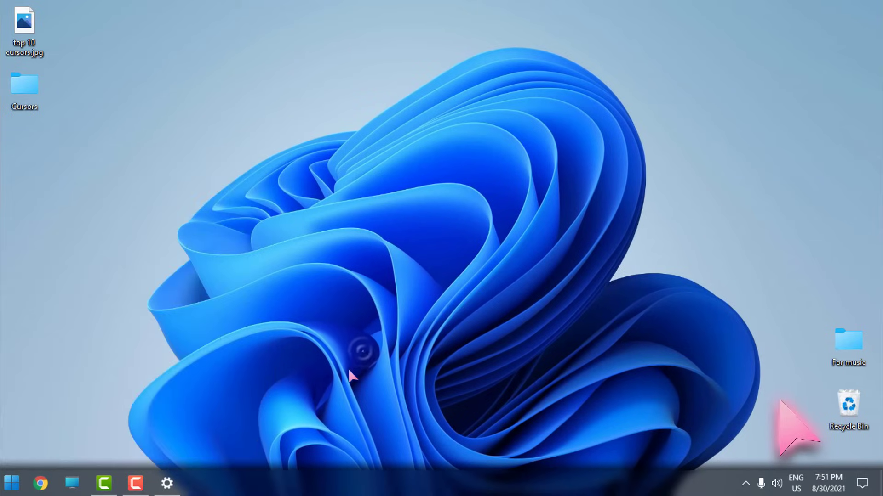
click(182, 482)
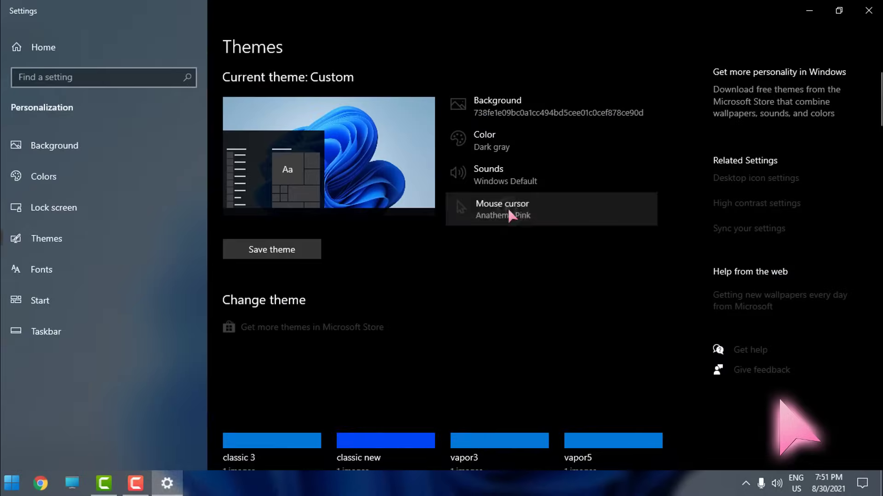
Preview the Anathema Pink Help Select, Working In Background and Busy pointers, then reselect Normal Select
click(511, 215)
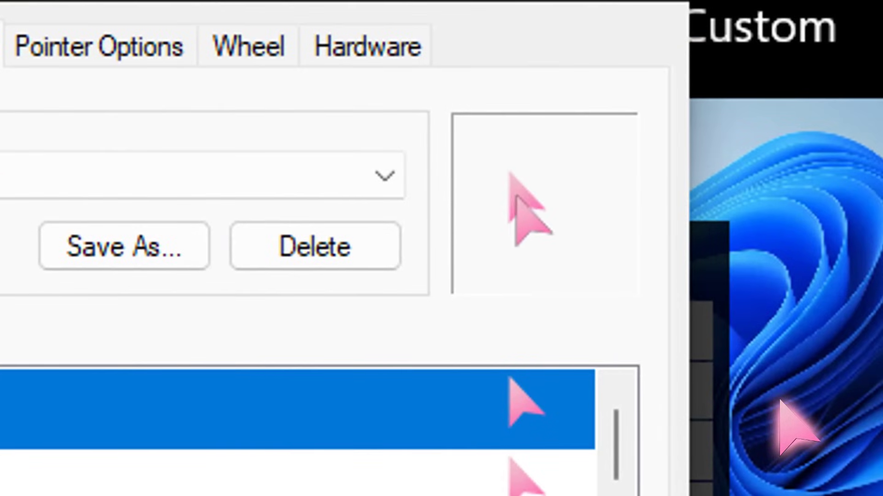
click(535, 462)
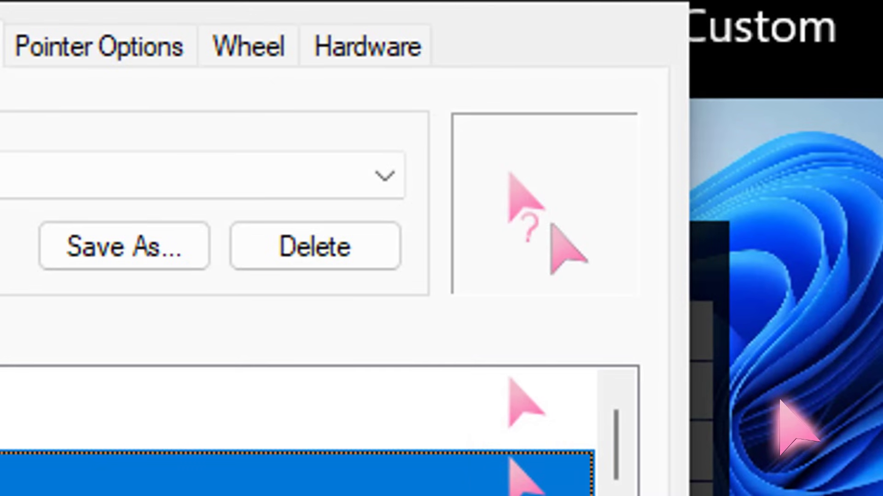
key(Down)
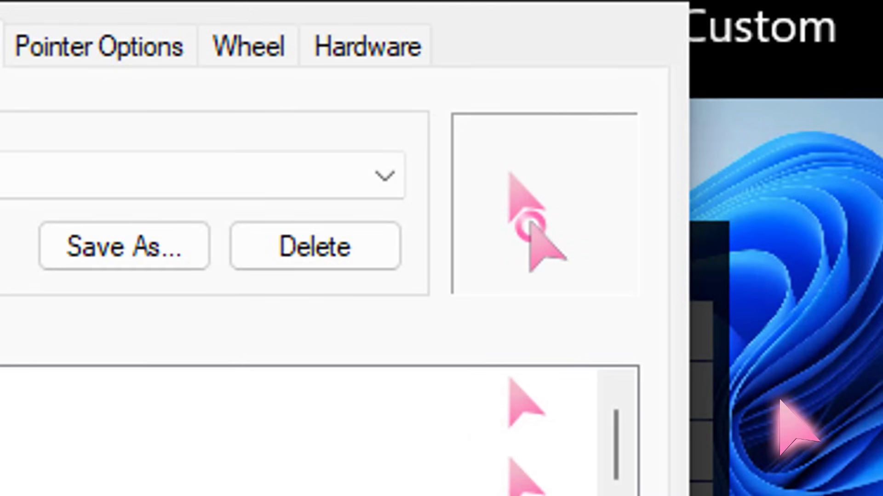
key(Down)
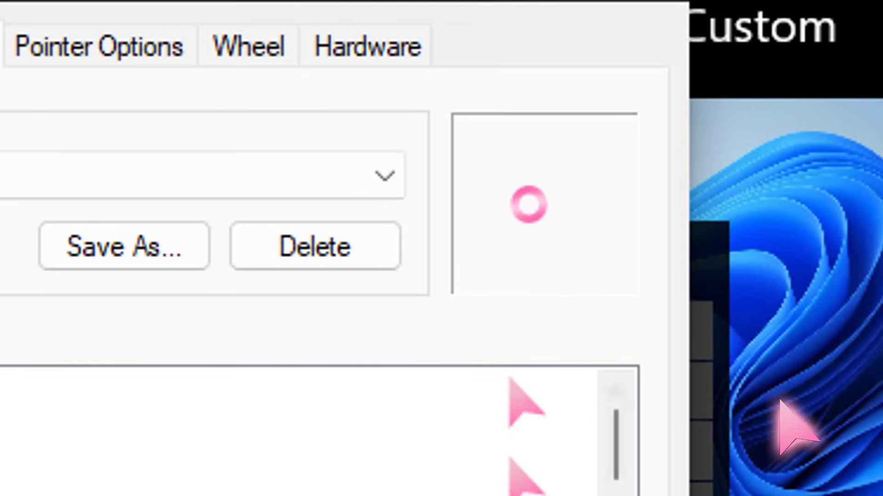
key(Down)
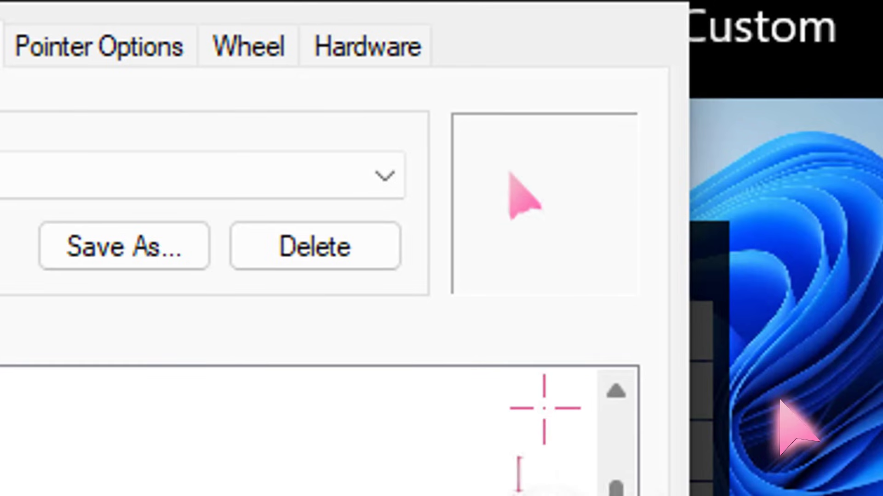
scroll(631, 413, up, 5)
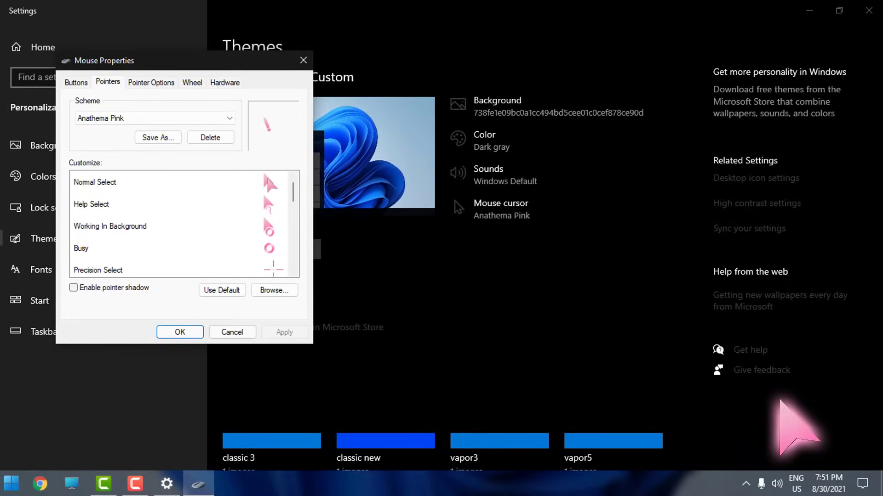
click(263, 187)
Reopen Mouse Properties and expand the Scheme list on the Pointers tab
key(Return)
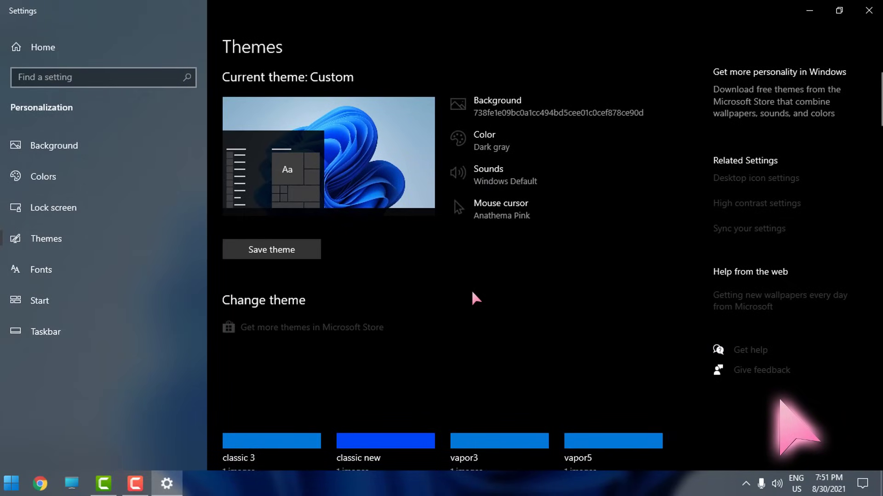
click(506, 213)
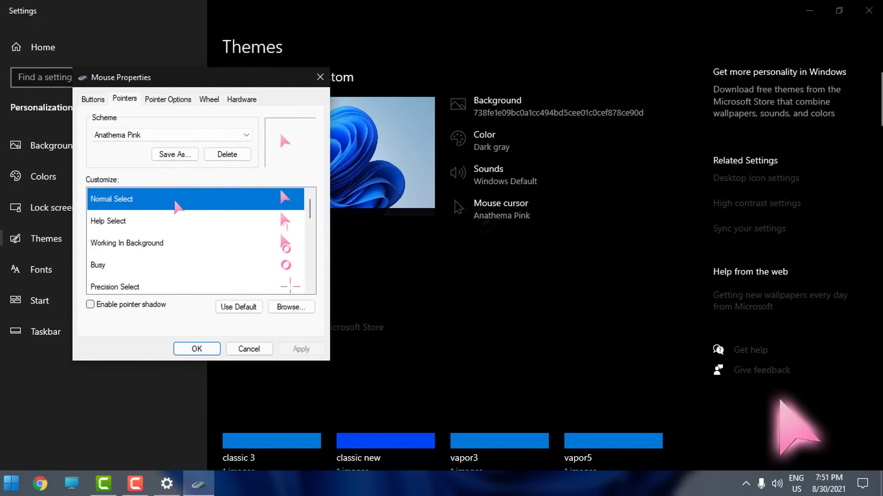
click(115, 135)
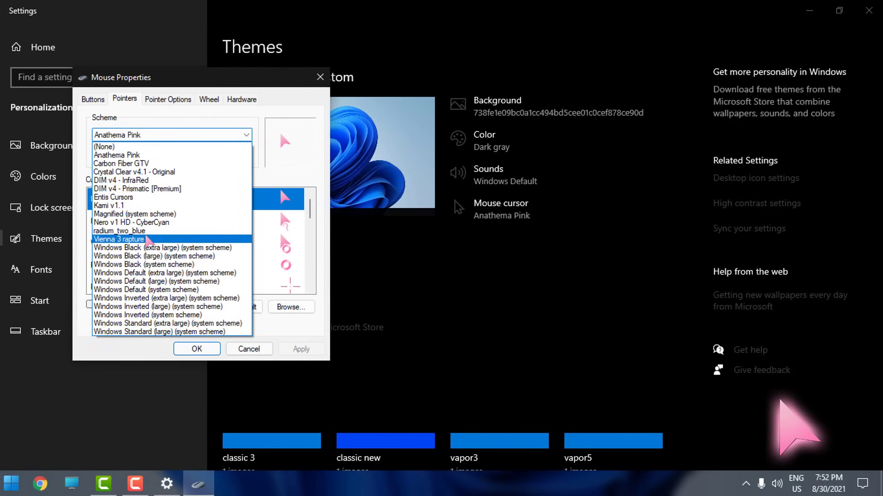